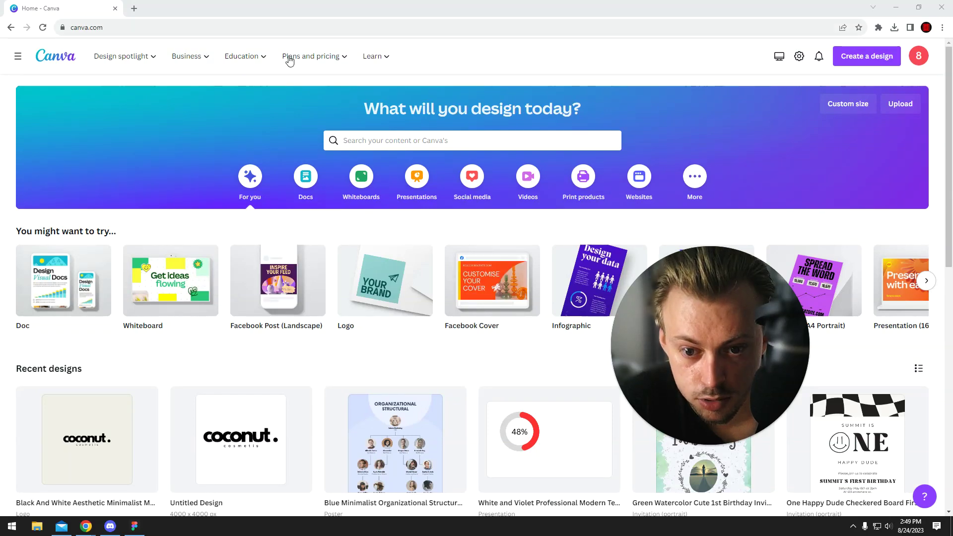
Search Canva templates for 'meal plan', reload after the error, and scroll through the results
click(484, 142)
text(meal p)
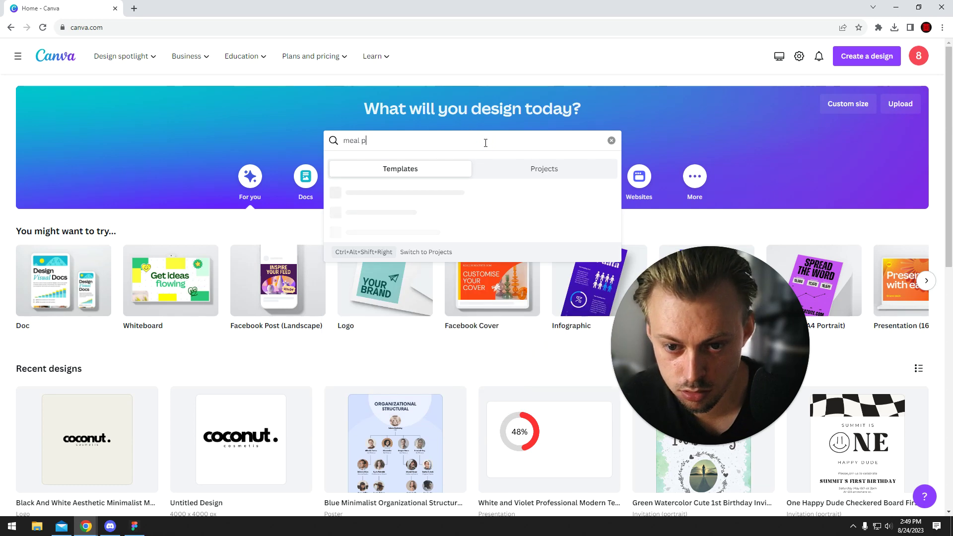
text(lan)
key(Return)
click(449, 143)
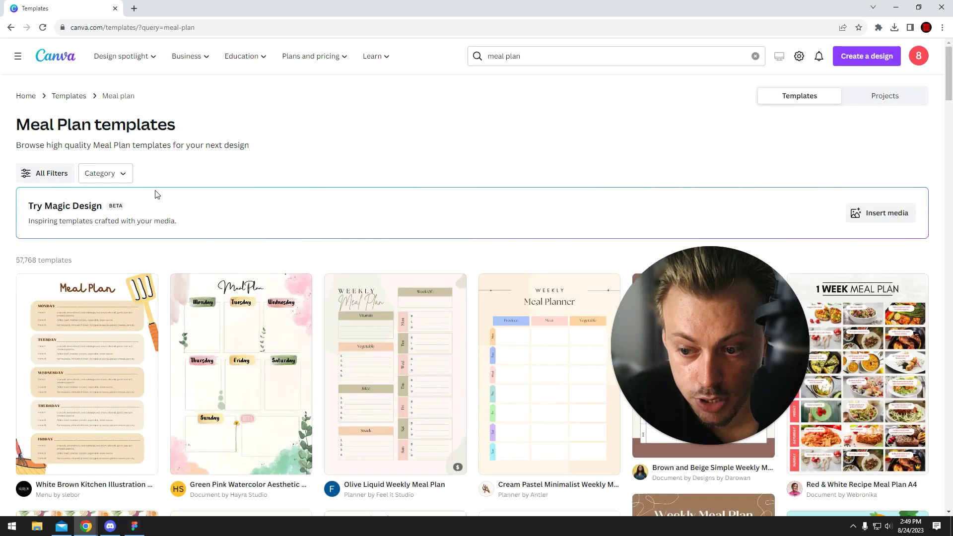
scroll(155, 193, down, 2)
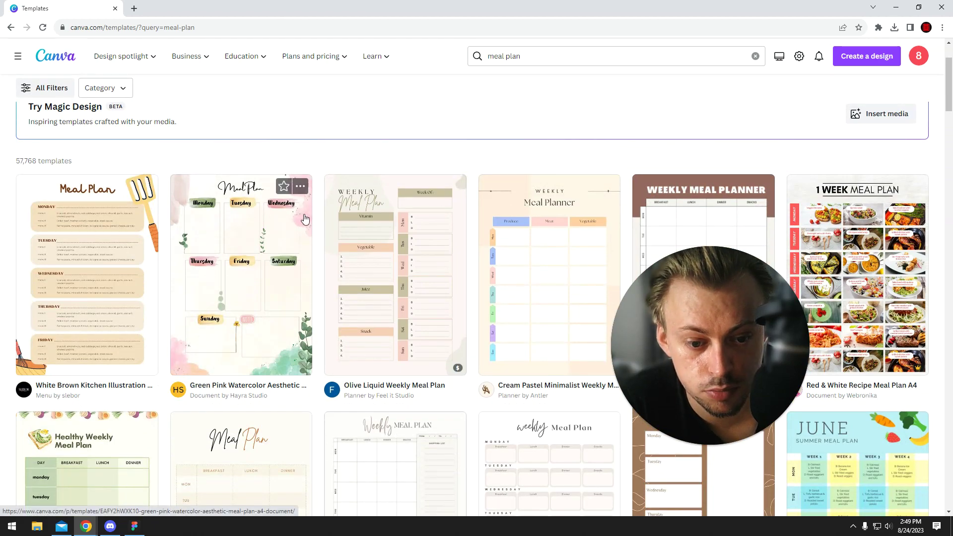
scroll(290, 212, down, 1)
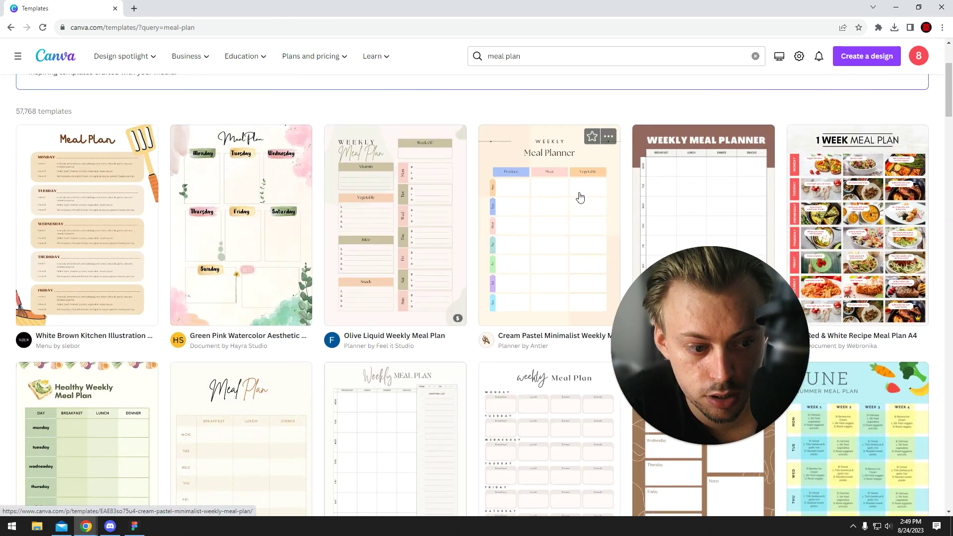
scroll(578, 198, down, 4)
scroll(842, 190, up, 4)
Preview the Red & White Recipe Meal Plan A4 template, then close it
click(842, 190)
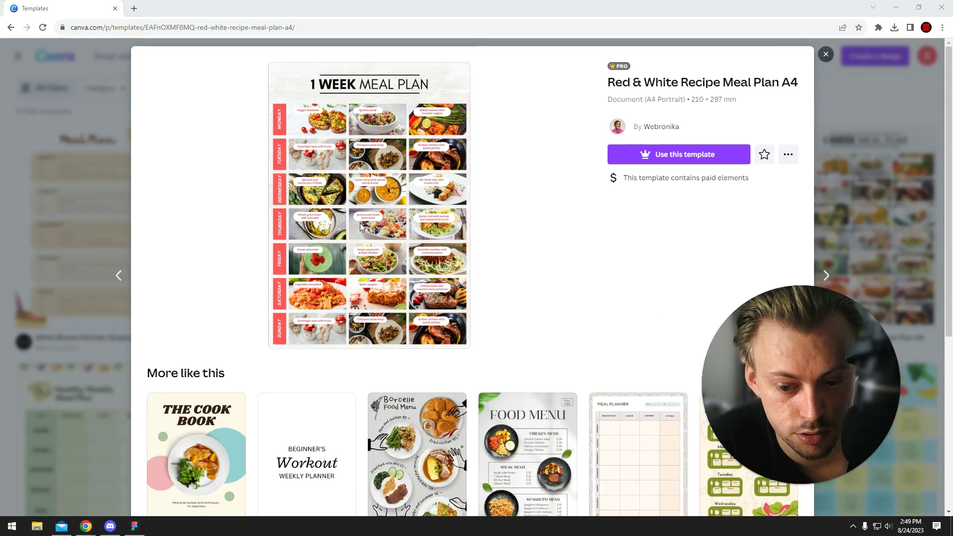
scroll(197, 209, down, 3)
scroll(197, 209, up, 1)
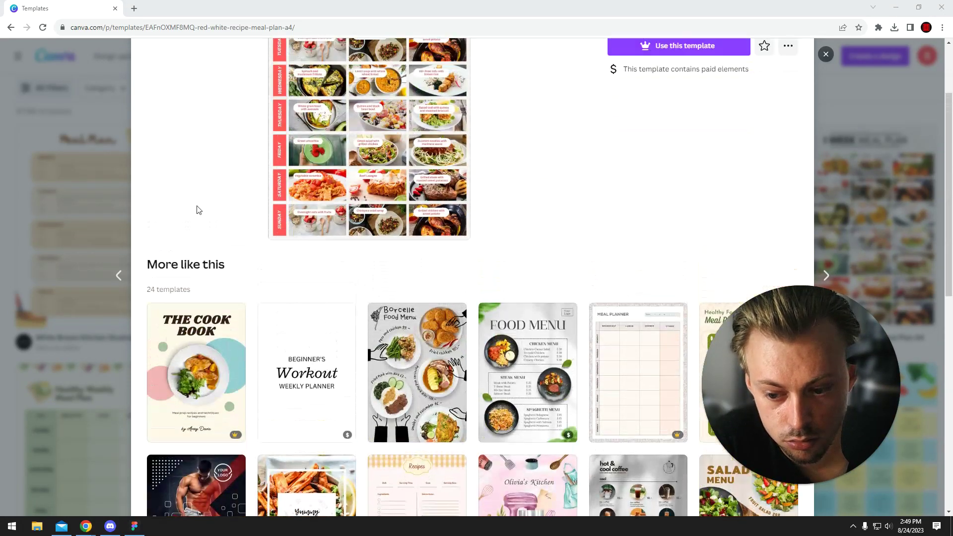
key(Escape)
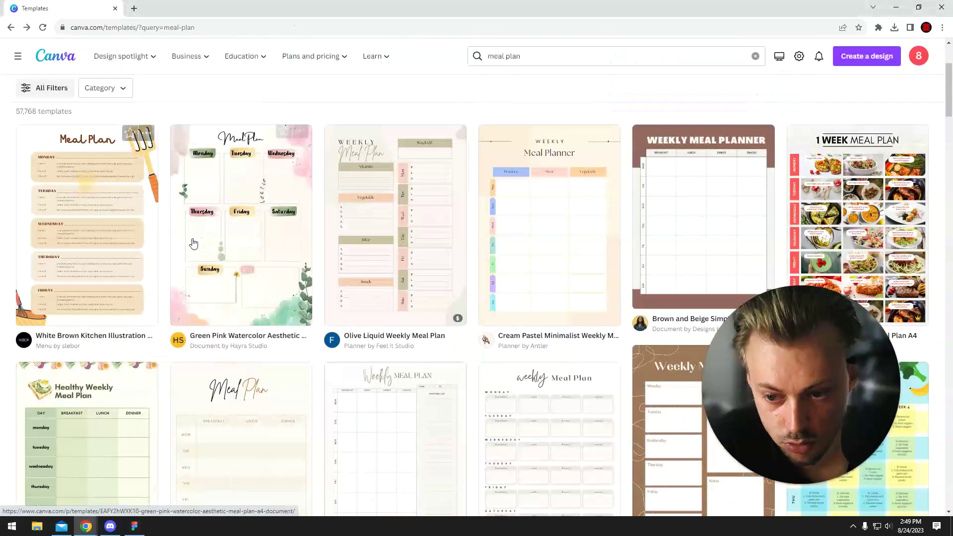
Reopen the Green Pink Watercolor meal plan preview and start editing a copy
click(254, 213)
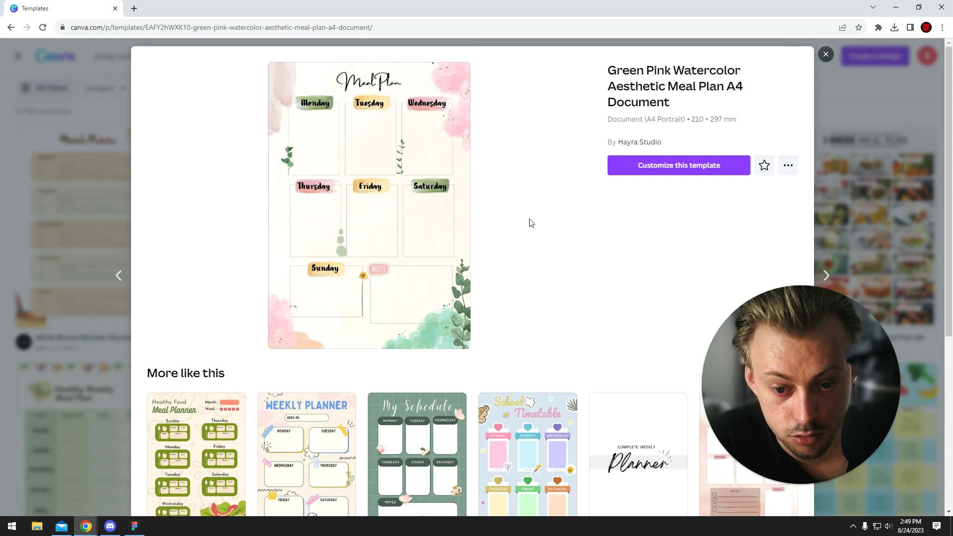
click(106, 186)
scroll(305, 266, down, 4)
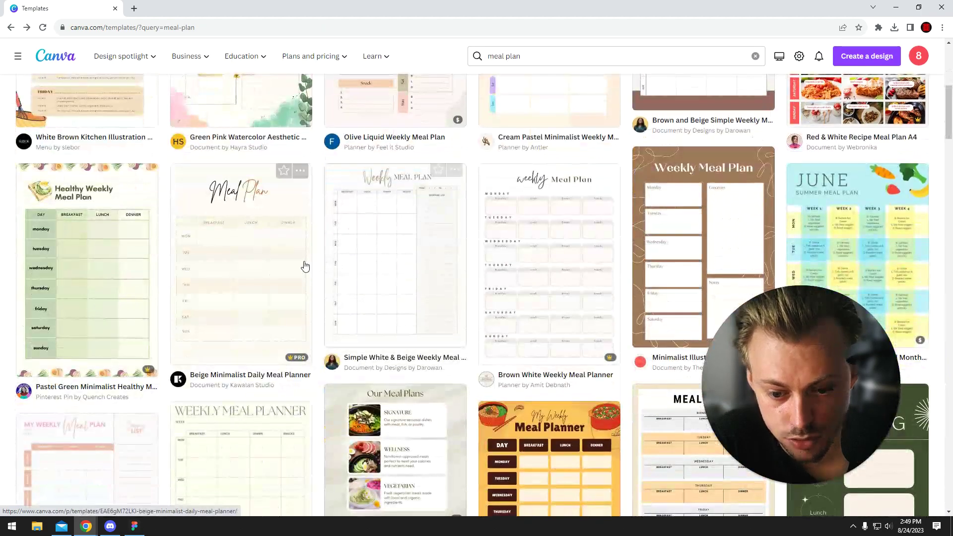
scroll(298, 228, up, 3)
click(236, 221)
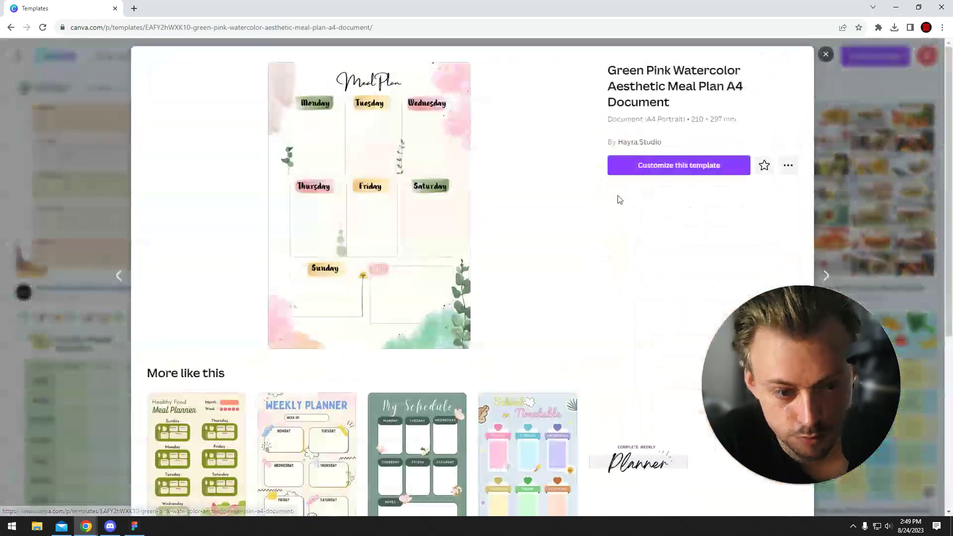
click(675, 165)
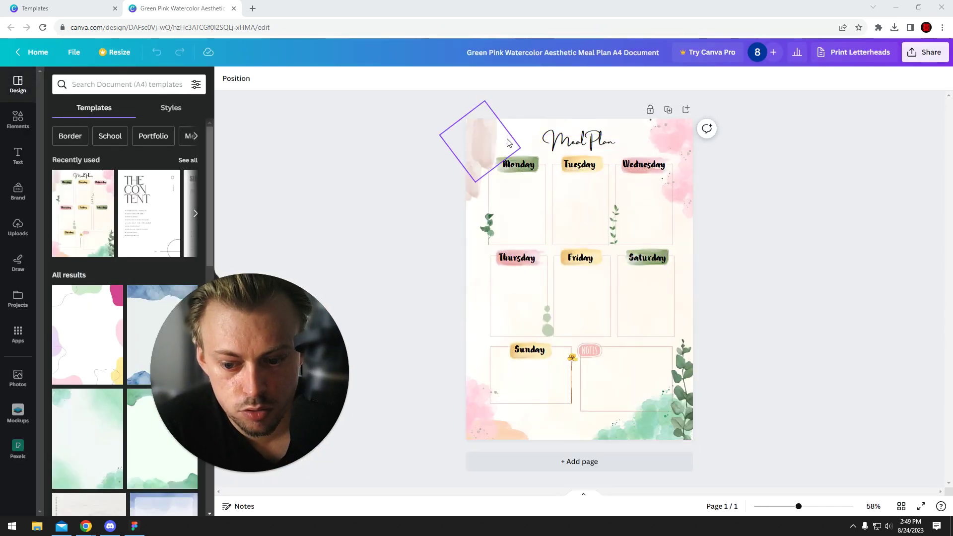
Select the watercolour background image, then clear the selection
click(469, 248)
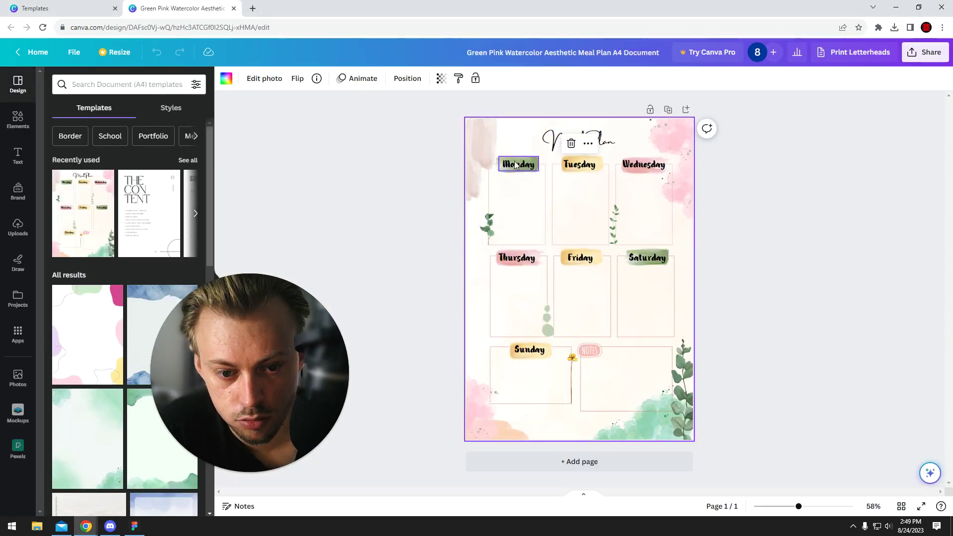
click(558, 283)
click(469, 284)
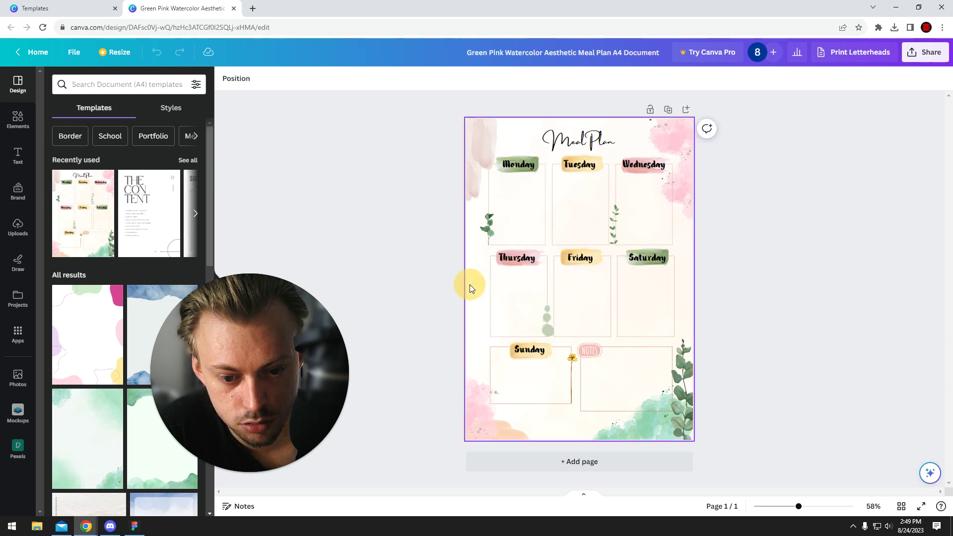
Try orange and white page backgrounds, keep white, and nudge the leaf sprig beside Monday
click(227, 79)
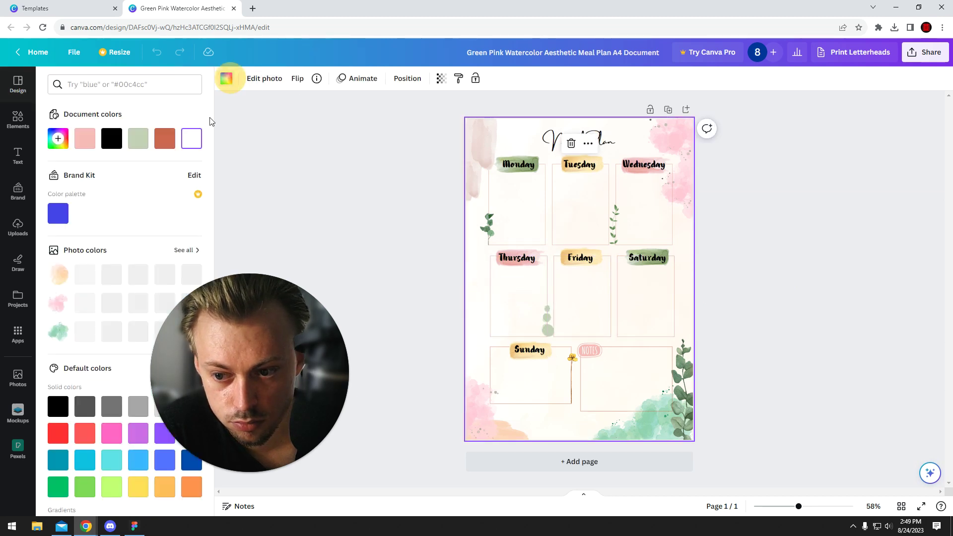
click(164, 138)
click(184, 139)
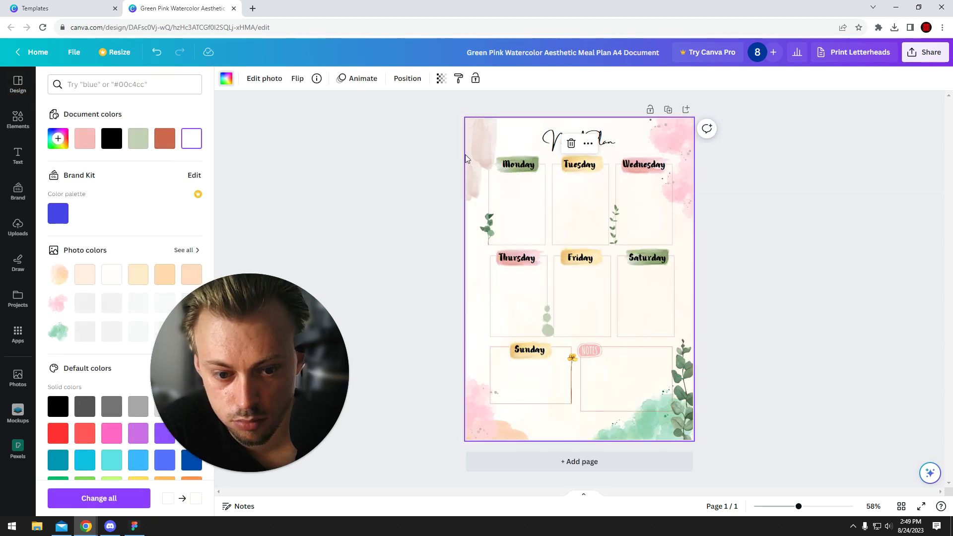
click(58, 138)
click(298, 143)
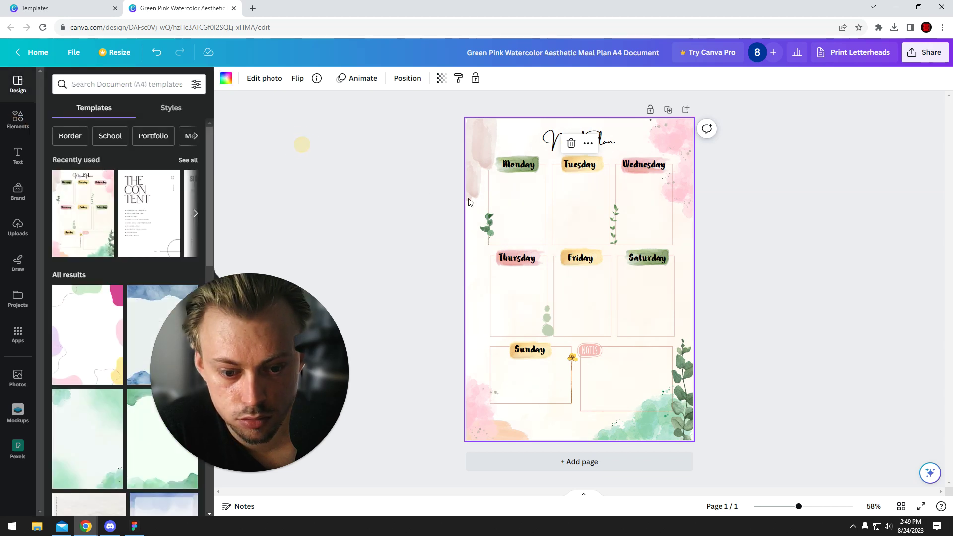
mouse_move(479, 232)
mouse_down()
mouse_move(430, 231)
mouse_move(675, 232)
mouse_move(484, 222)
mouse_up()
click(580, 143)
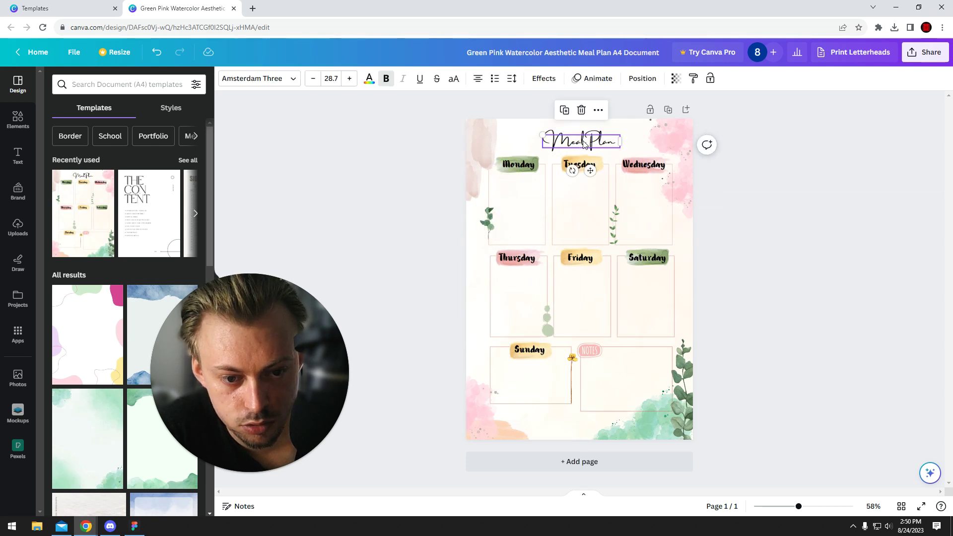
click(278, 78)
click(85, 230)
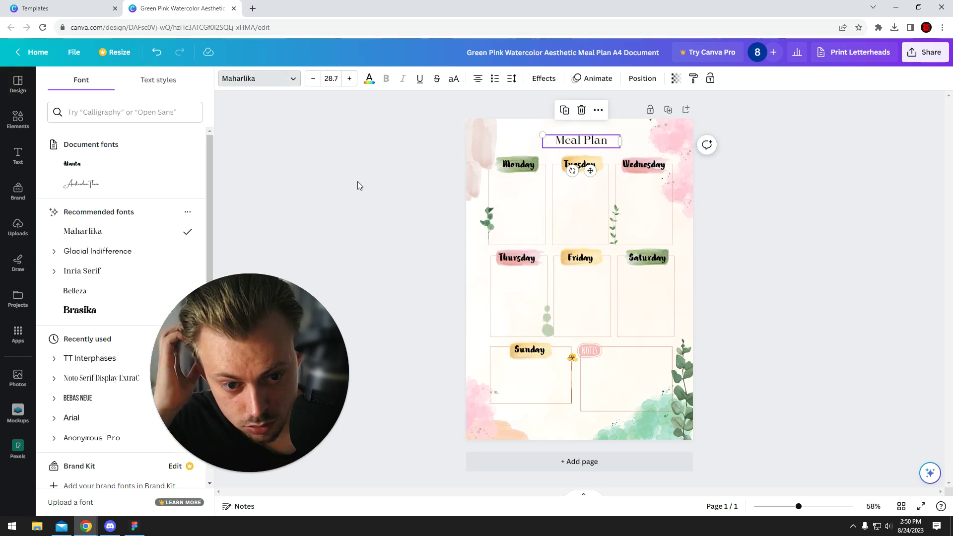
click(332, 180)
click(581, 141)
click(258, 79)
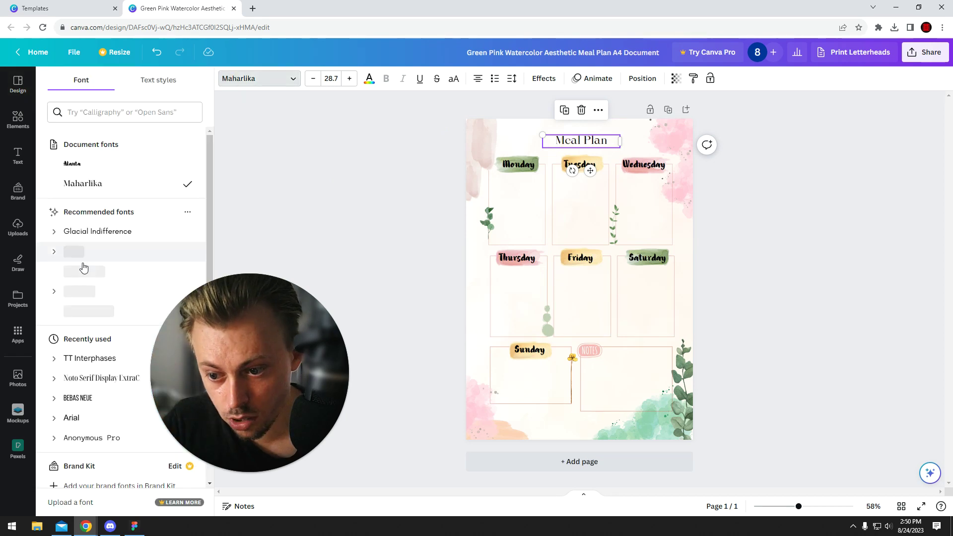
click(74, 249)
click(292, 186)
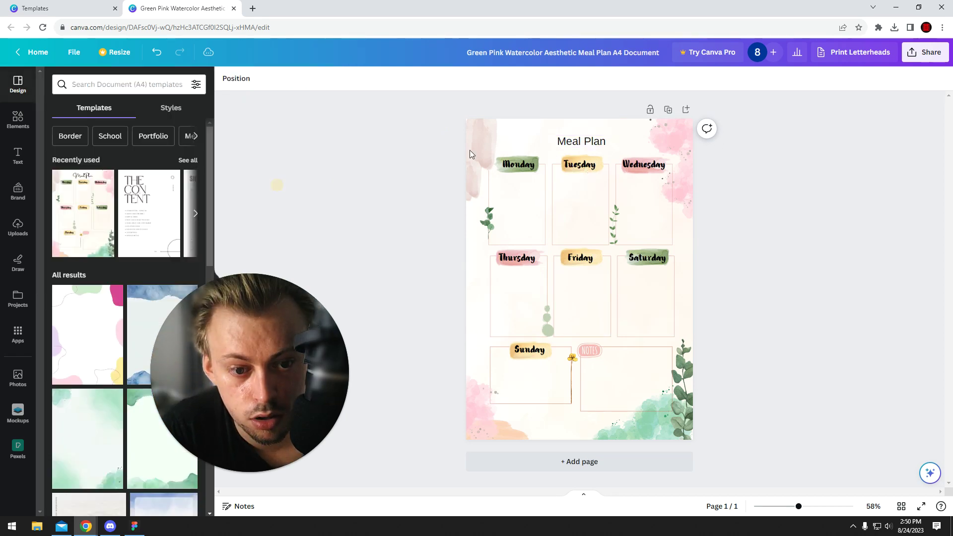
key(ctrl+z)
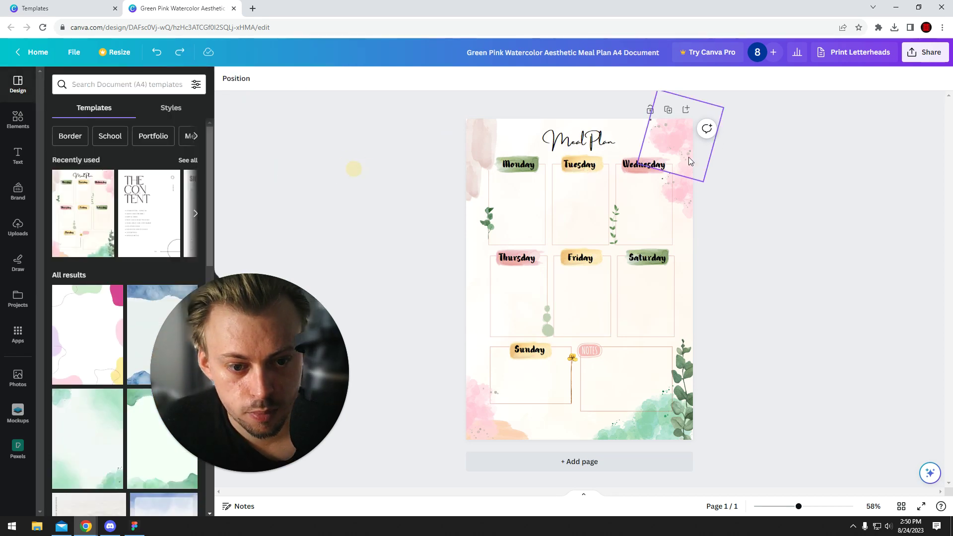
click(578, 143)
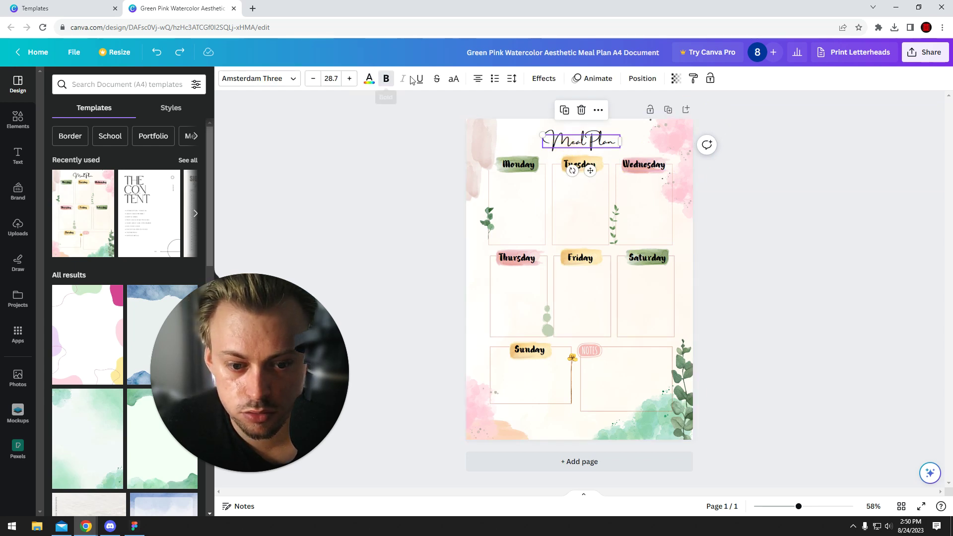
click(815, 330)
drag(652, 415, 729, 410)
Test heading, body and GLOW text styles on the page, delete the GLOW text, then switch to Elements
click(591, 379)
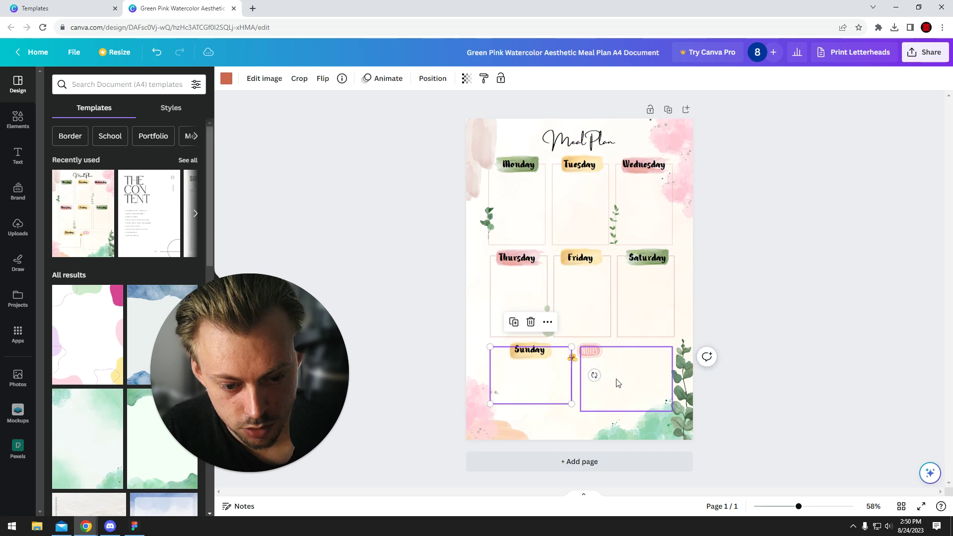
key(Escape)
click(18, 155)
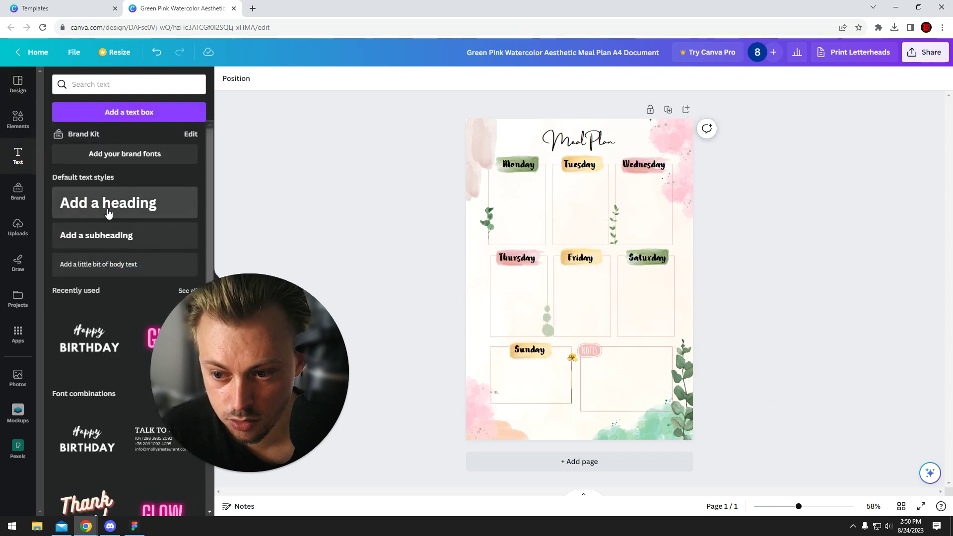
drag(94, 202, 149, 204)
drag(99, 264, 249, 278)
drag(165, 338, 516, 202)
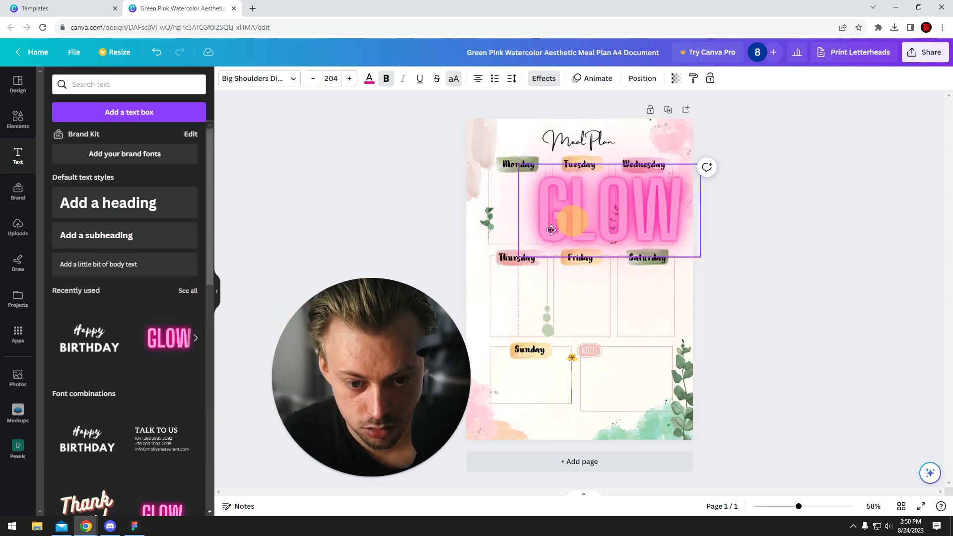
key(Delete)
click(18, 119)
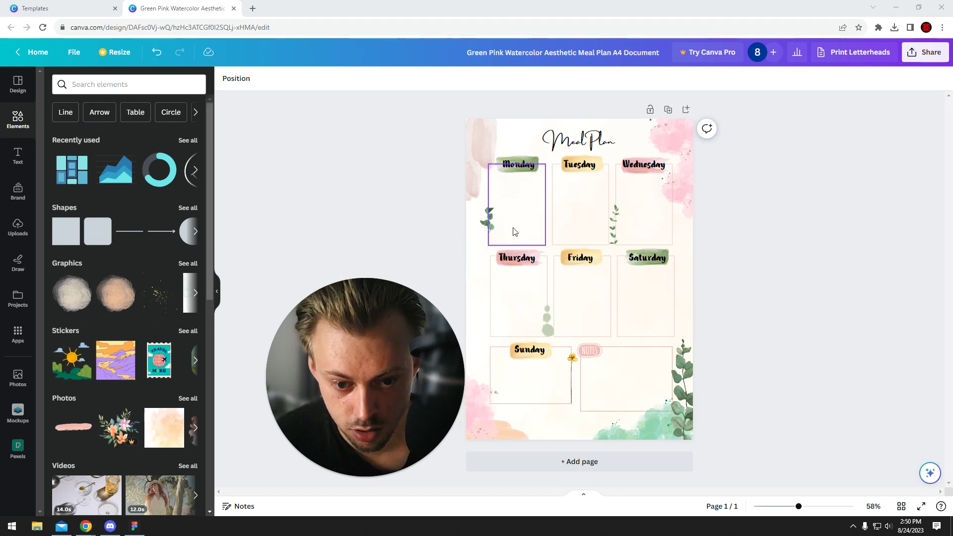
Search elements for 'leaf' and try placing a leaf branch graphic
click(124, 85)
text(leaf)
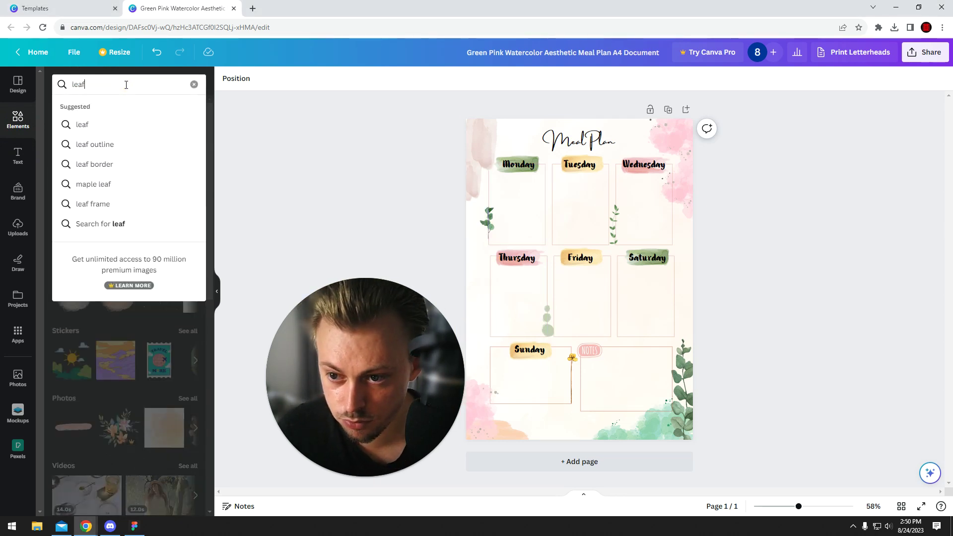
key(Return)
drag(193, 196, 202, 163)
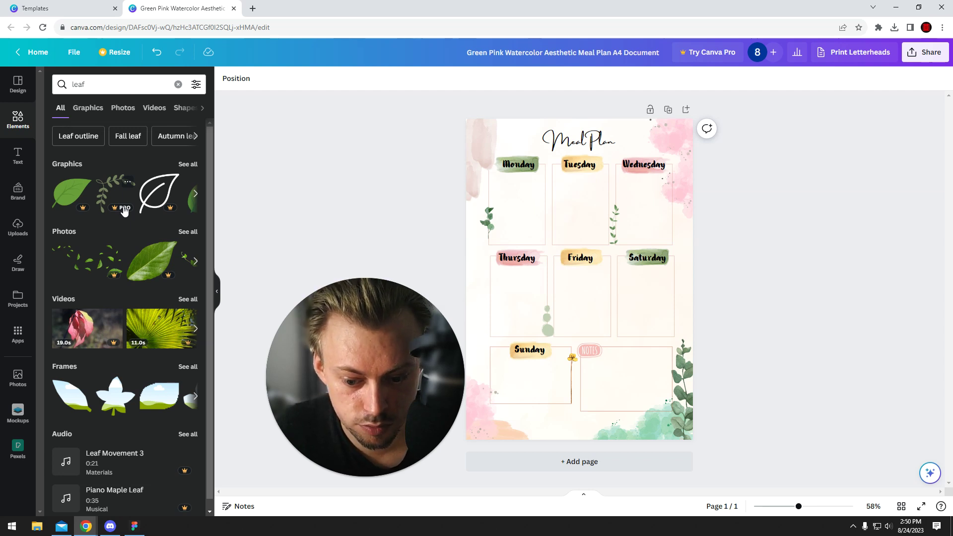
Filter to leaf graphics, place a monstera leaf over Monday, then delete it
click(188, 163)
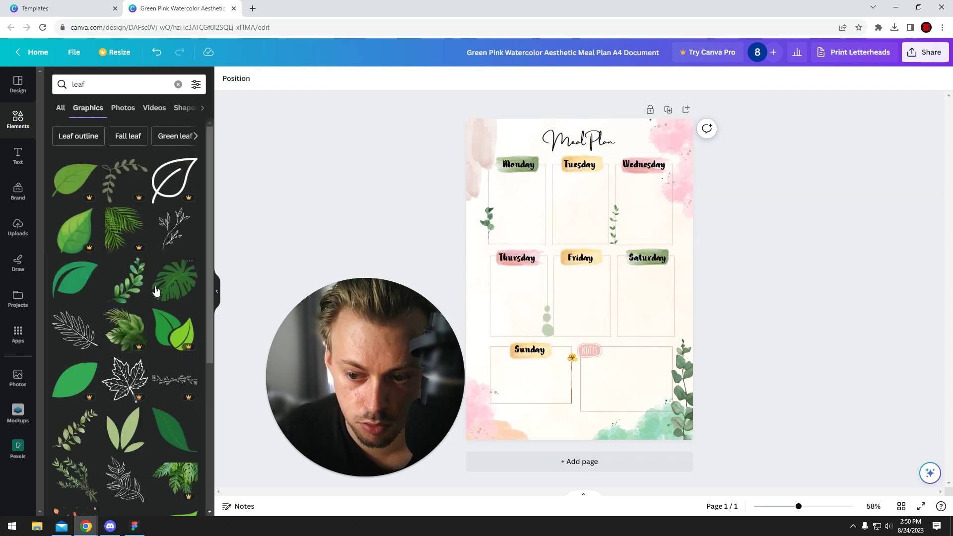
drag(177, 302, 624, 346)
key(Delete)
scroll(130, 292, down, 3)
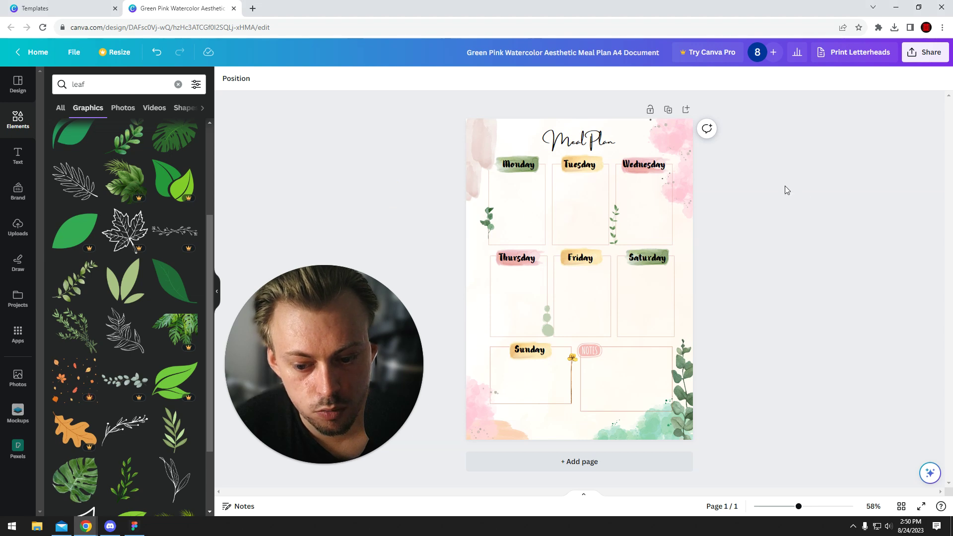
click(922, 52)
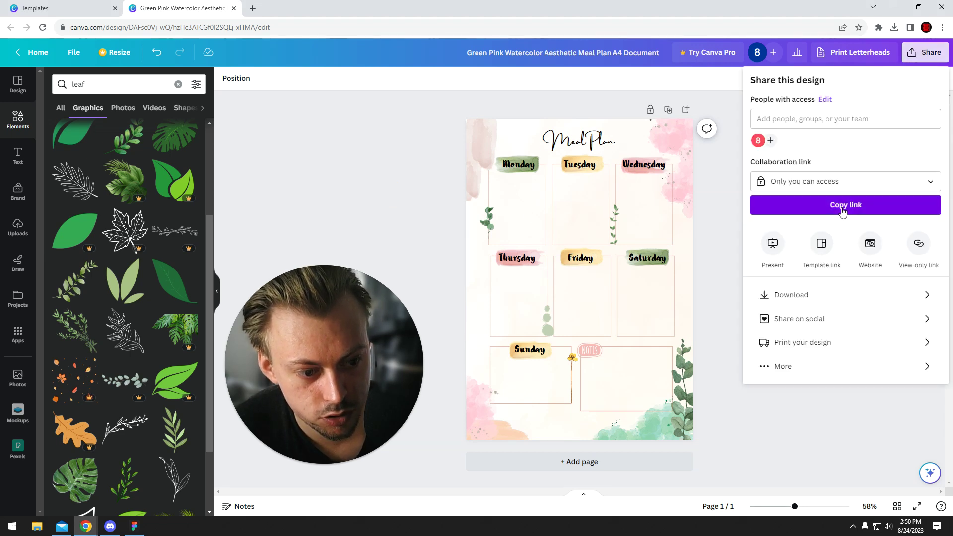
click(792, 293)
click(814, 123)
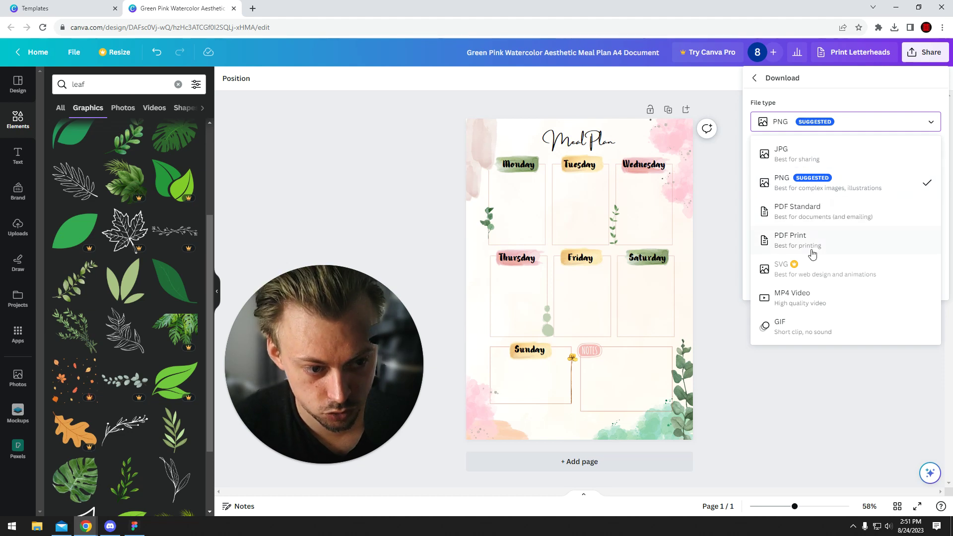
click(808, 115)
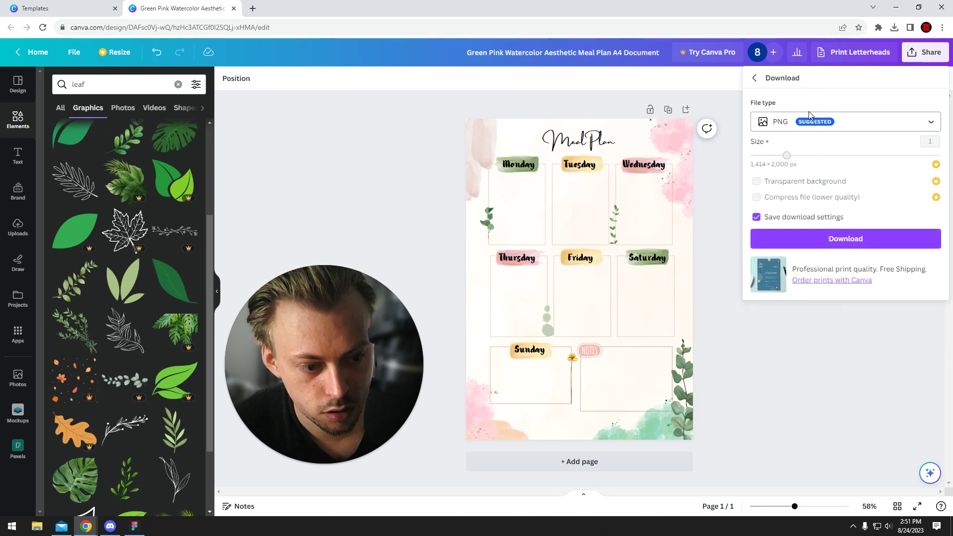
click(754, 79)
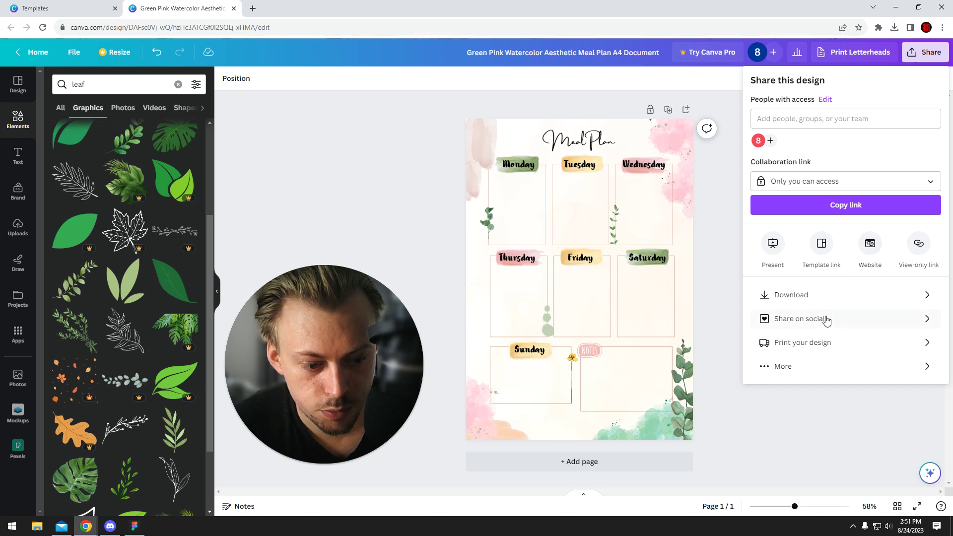
click(825, 344)
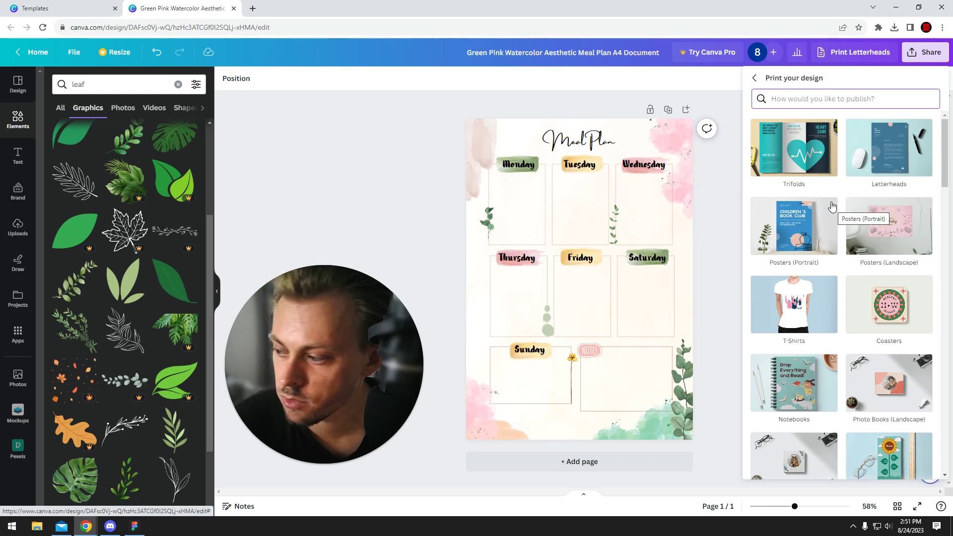
Scroll the print product catalogue down to Flyers and choose portrait flyers
scroll(828, 274, down, 4)
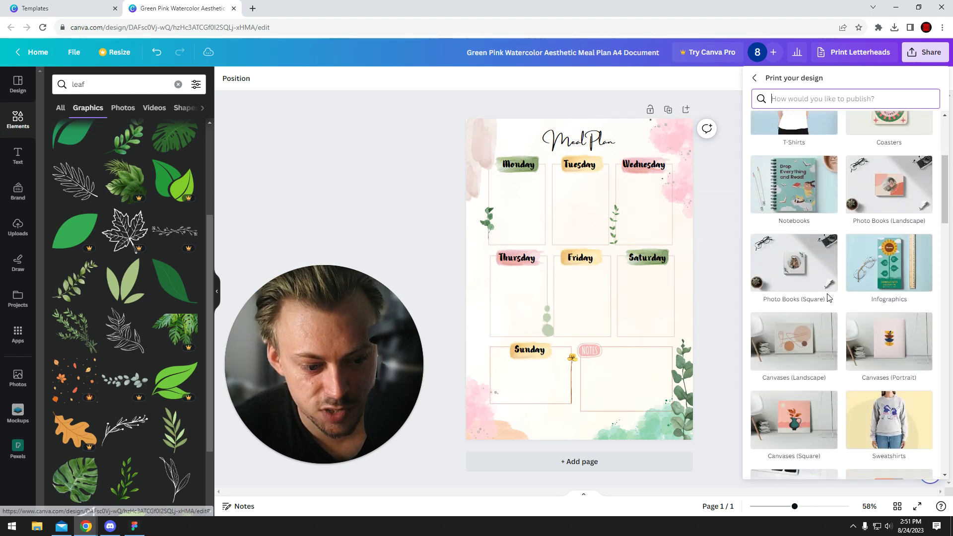
scroll(834, 303, down, 8)
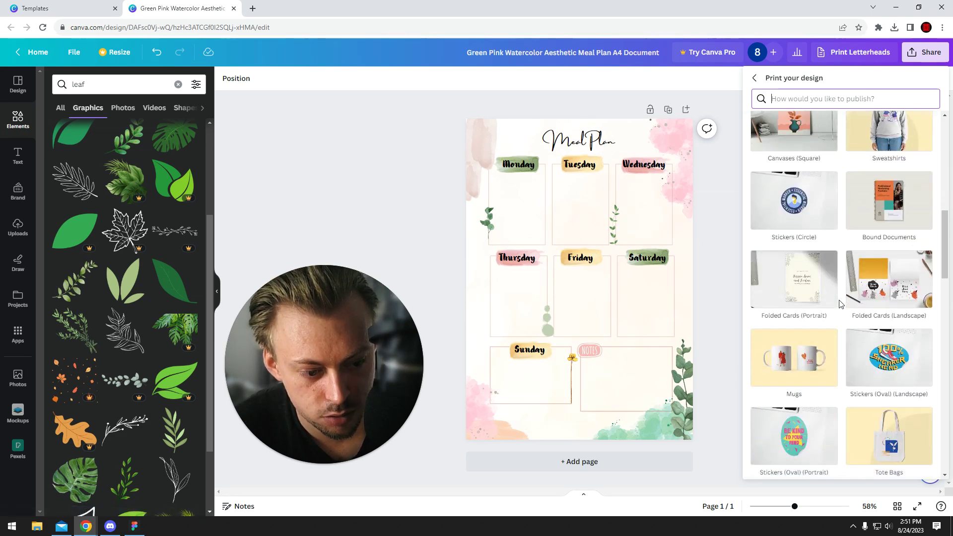
scroll(863, 253, down, 6)
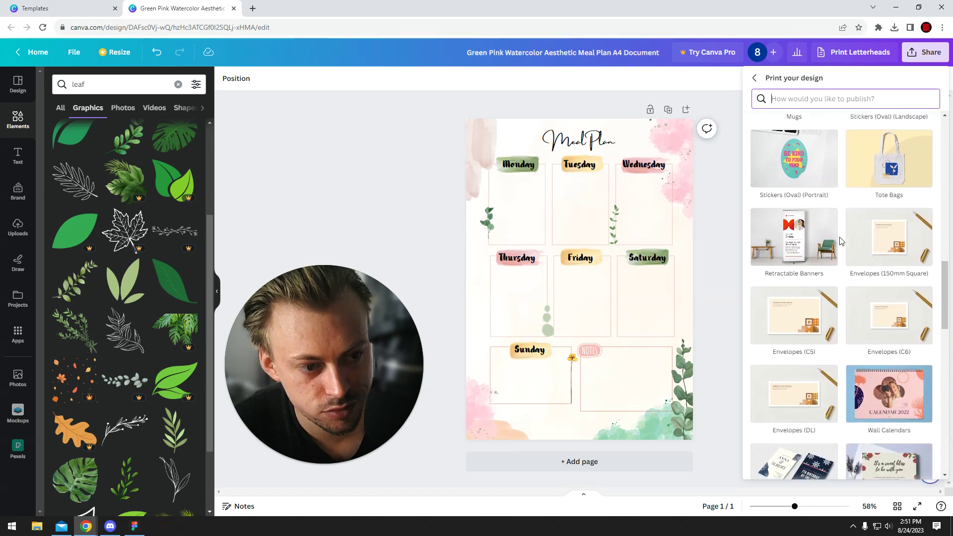
scroll(819, 218, down, 3)
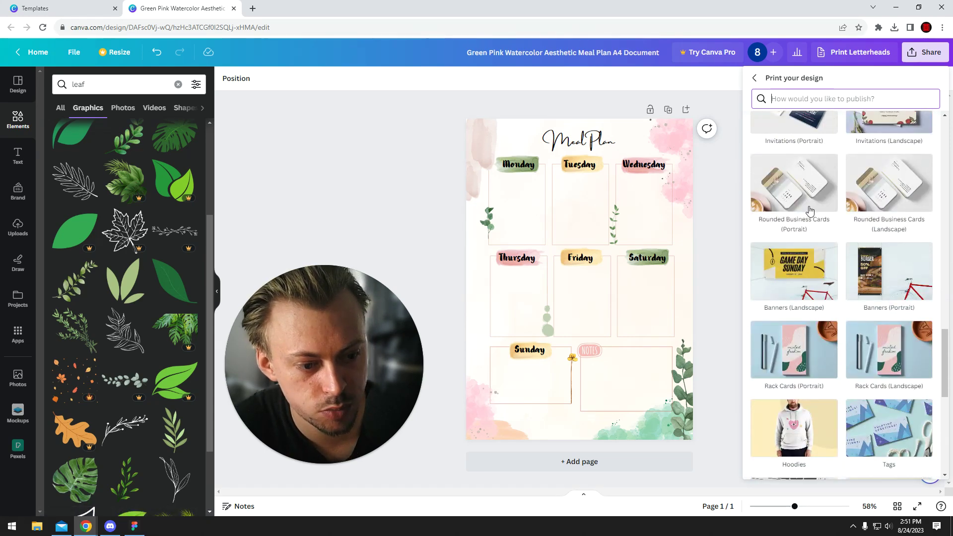
scroll(820, 320, up, 5)
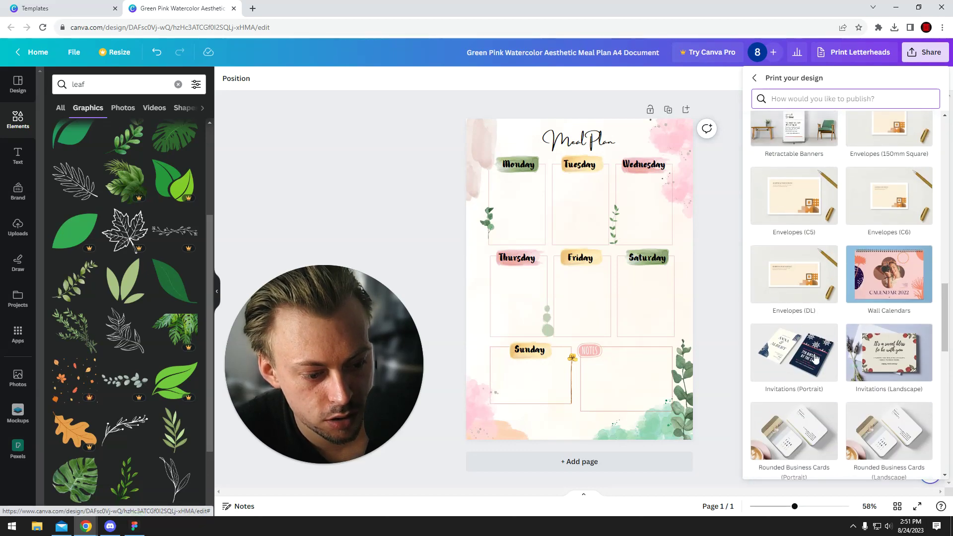
scroll(816, 337, down, 8)
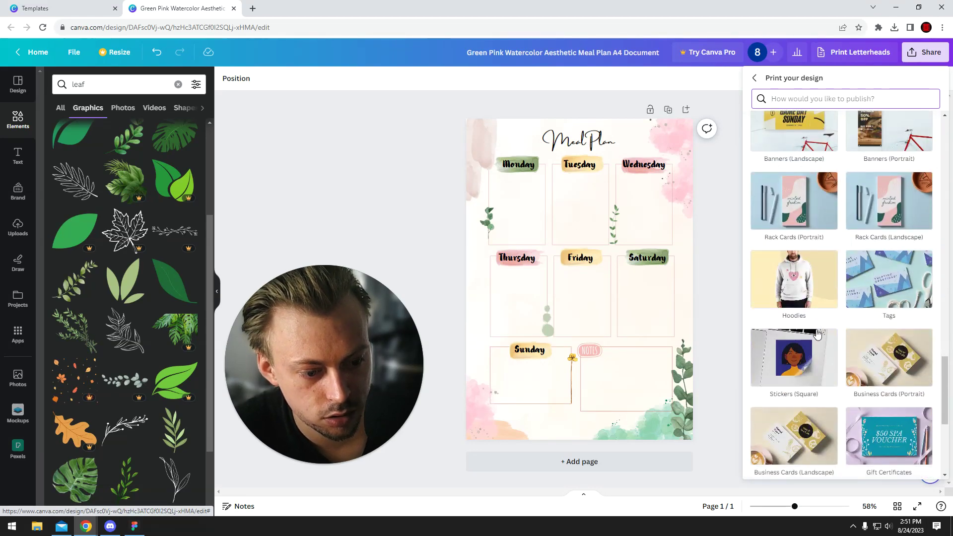
scroll(820, 320, down, 2)
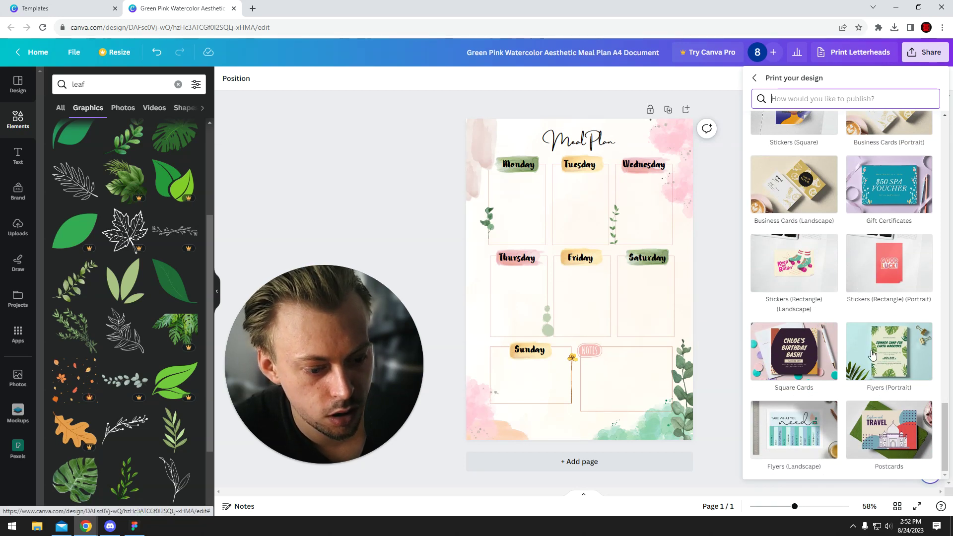
click(897, 353)
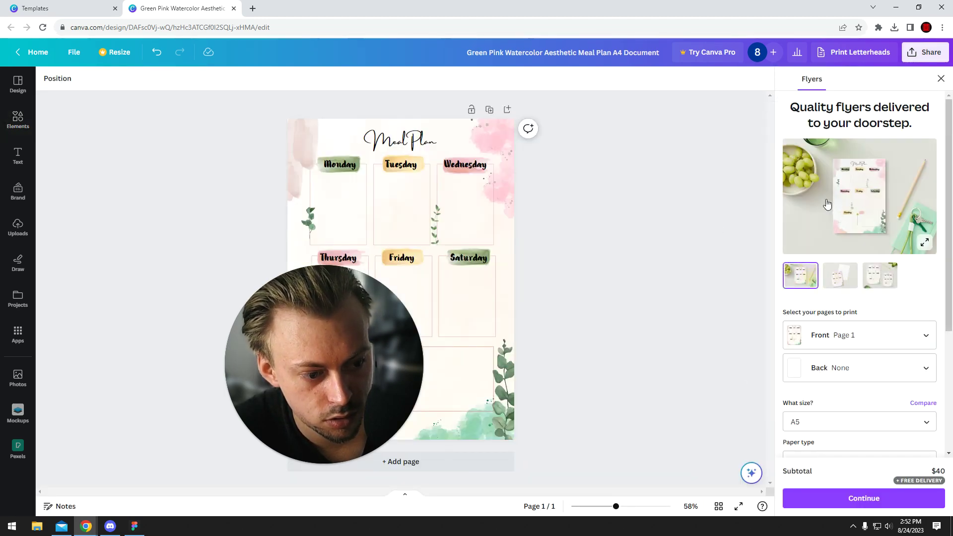
Keep a blank back and A5 size, order 1 flyer for $8.20, and return to sharing options
scroll(844, 347, down, 2)
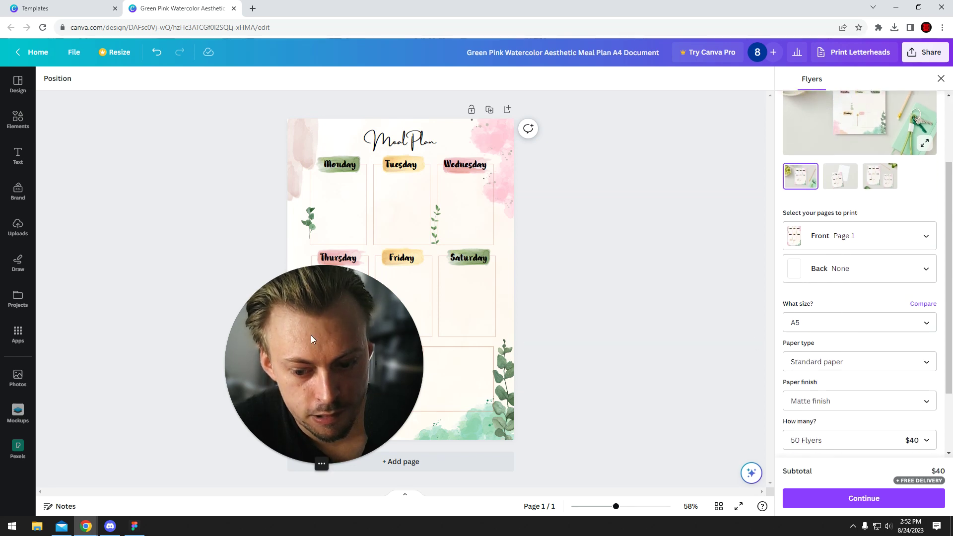
click(855, 278)
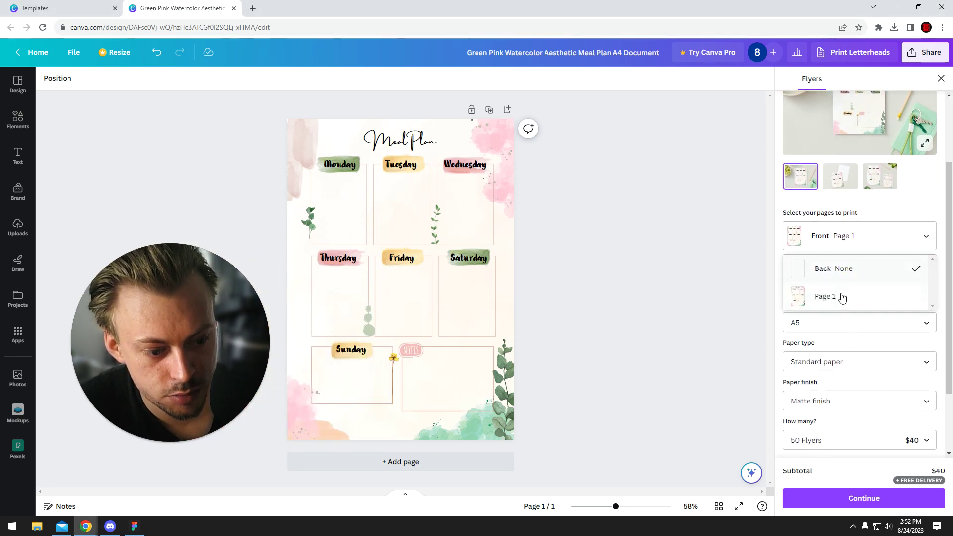
click(898, 200)
click(830, 327)
click(846, 296)
scroll(872, 397, down, 2)
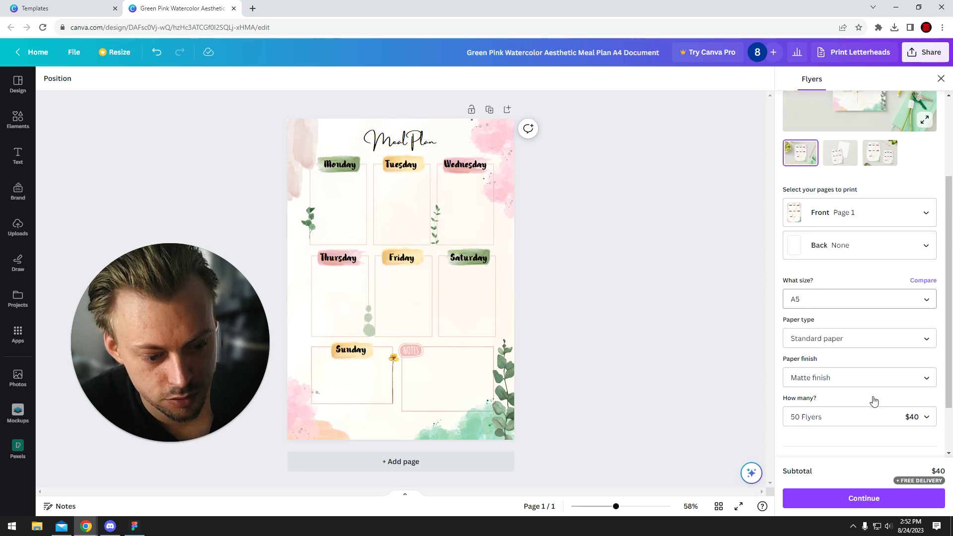
click(895, 355)
scroll(832, 341, up, 3)
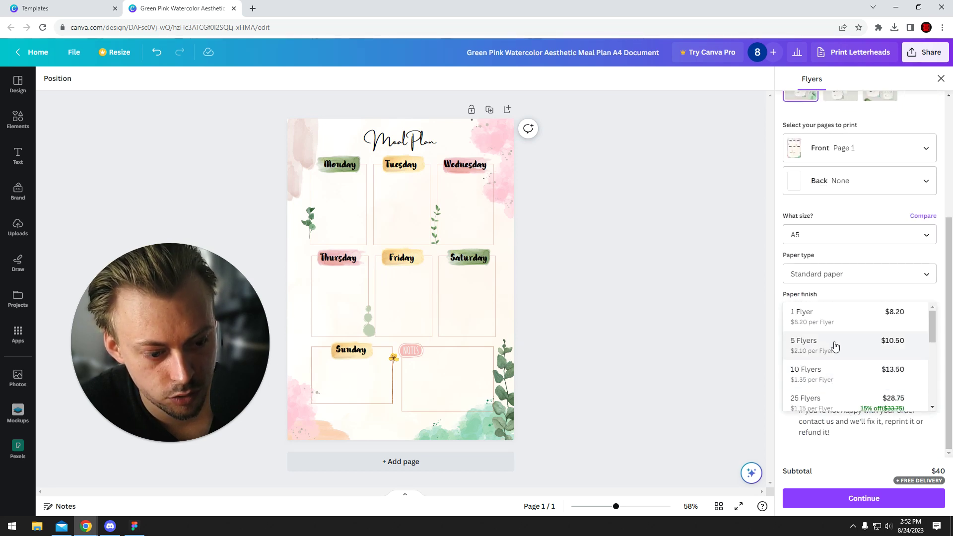
click(835, 315)
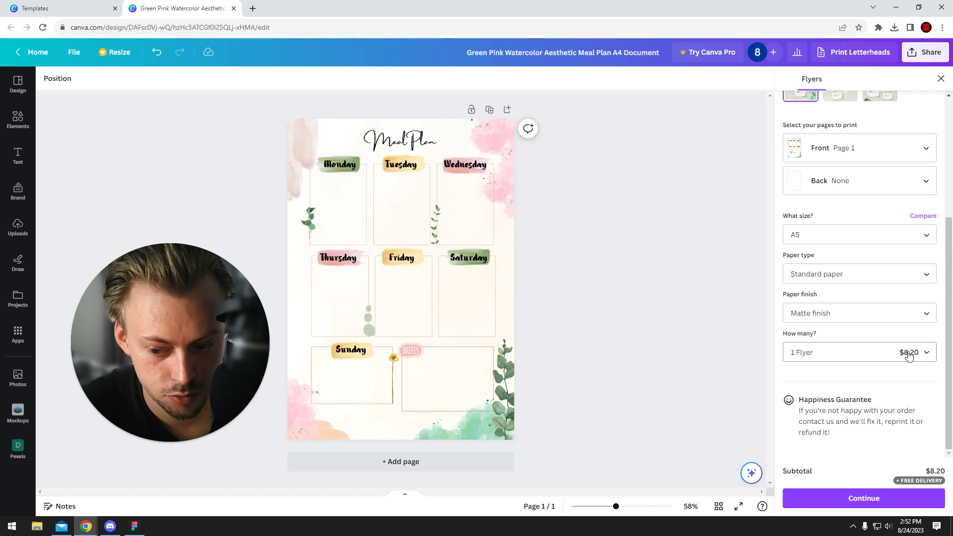
click(926, 53)
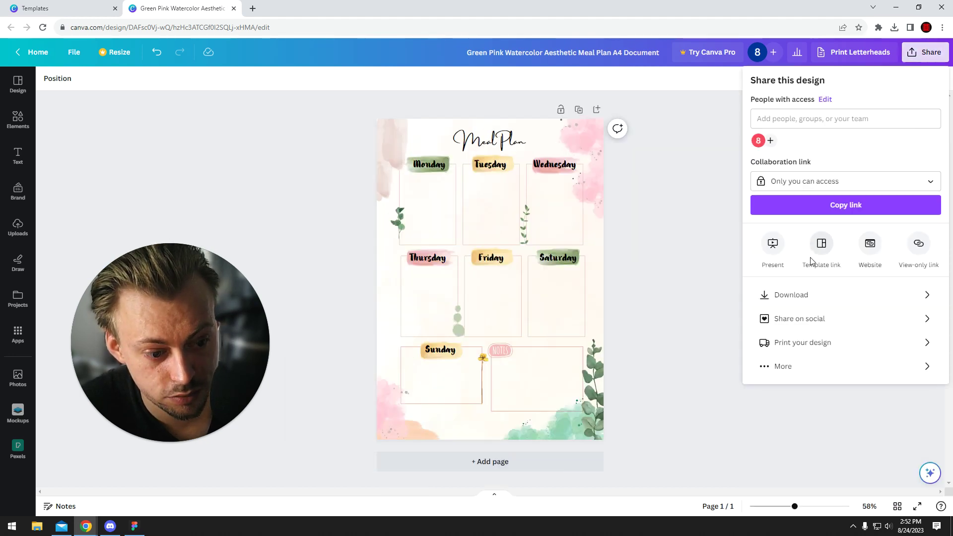
Check the available Download file formats, then return to the sharing options
click(874, 294)
click(843, 122)
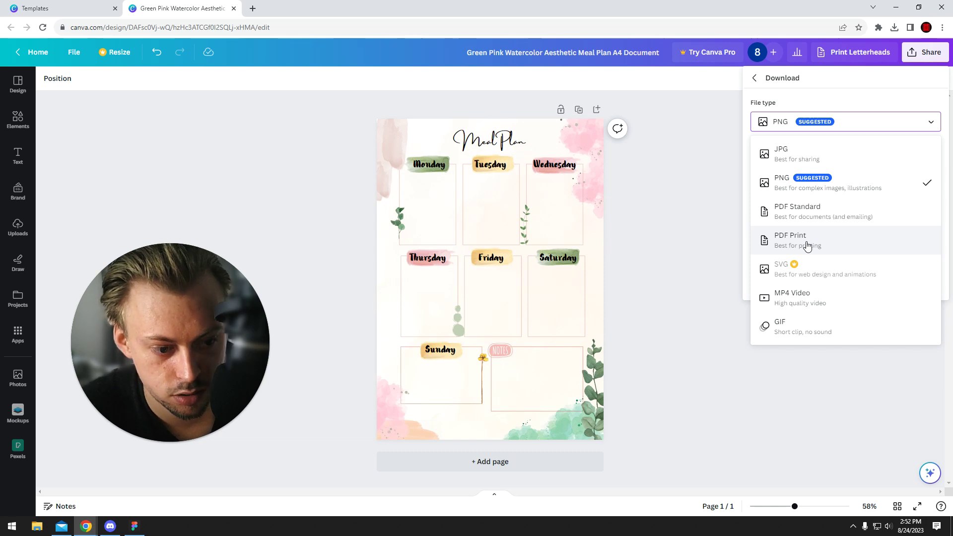
click(789, 89)
click(754, 78)
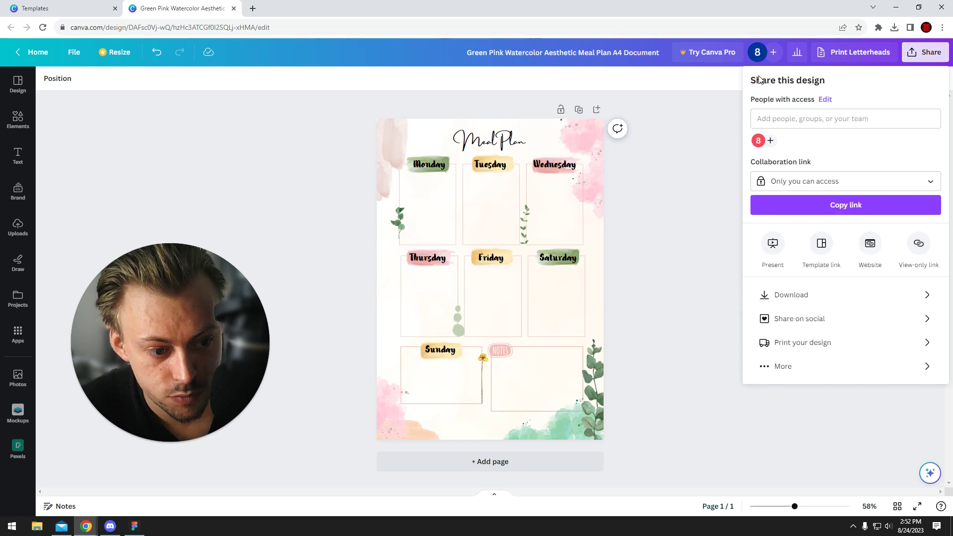
Glance at the print product catalogue, then close the meal plan design tab
click(820, 349)
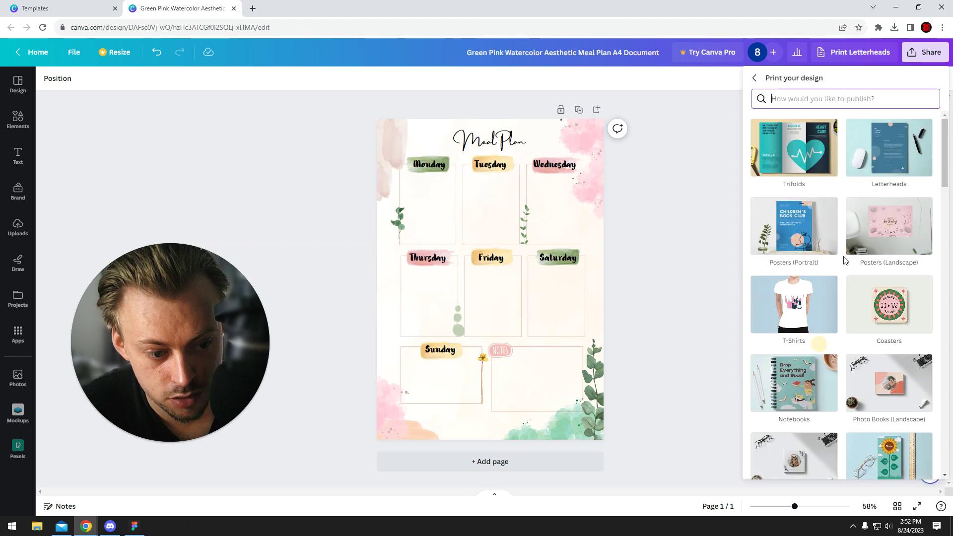
click(706, 284)
middle_click(203, 9)
key(Escape)
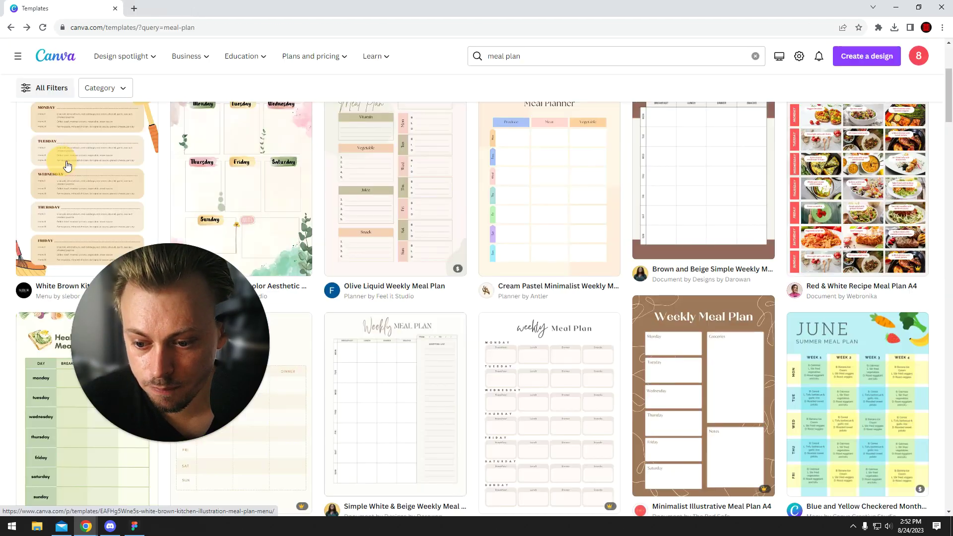
scroll(358, 243, up, 4)
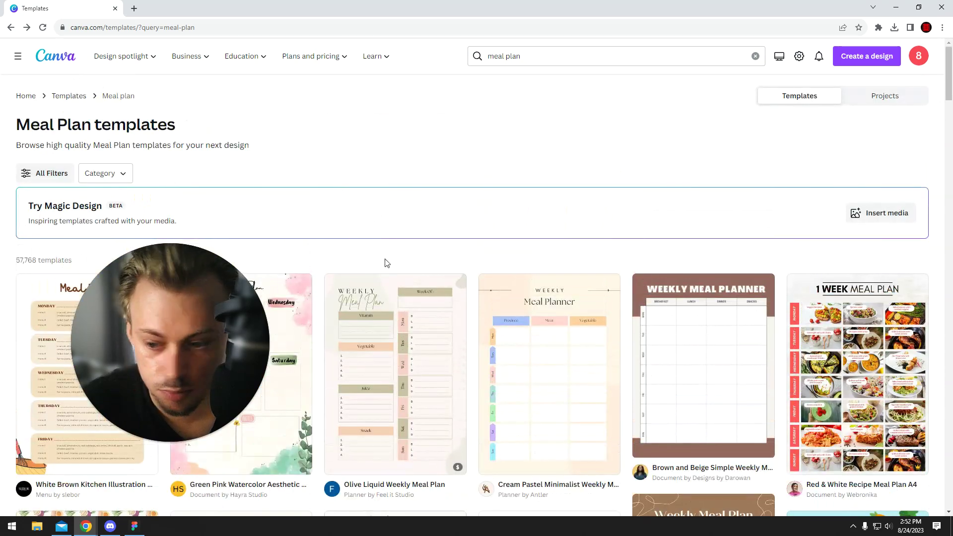
scroll(385, 278, down, 4)
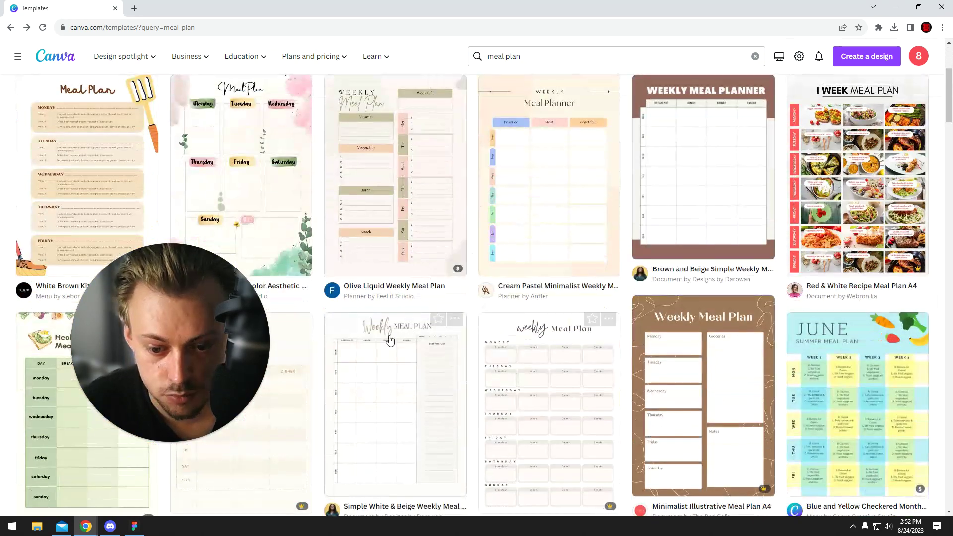
scroll(426, 194, up, 3)
scroll(425, 194, up, 1)
scroll(489, 198, down, 8)
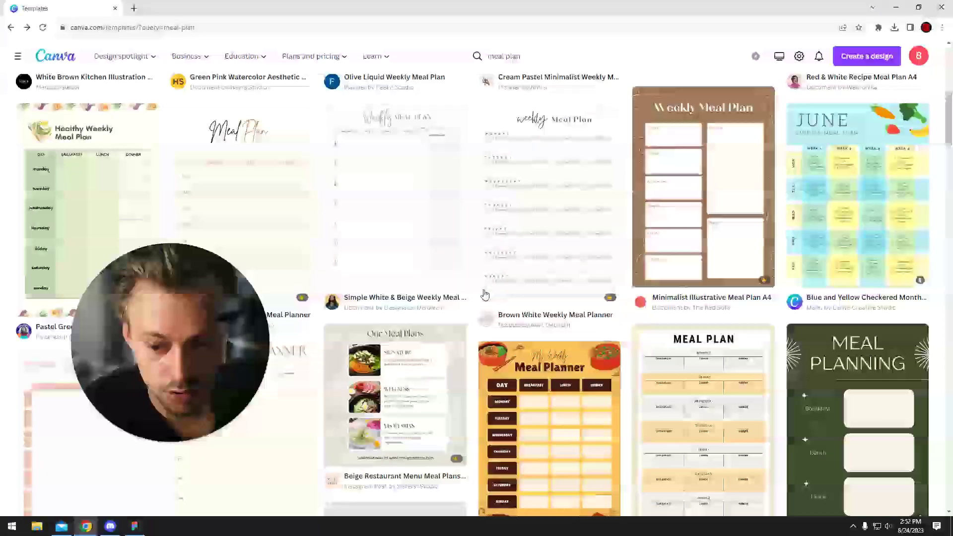
scroll(796, 313, down, 10)
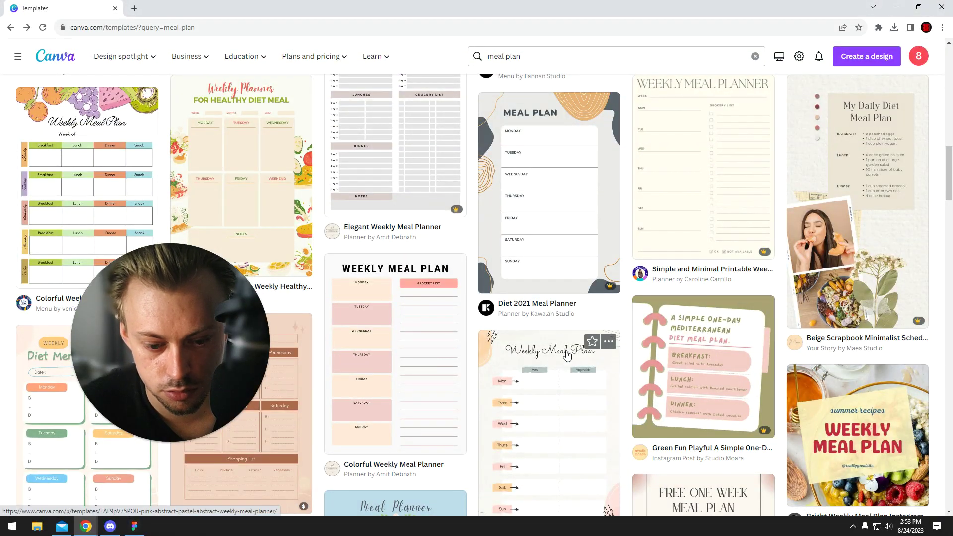
scroll(753, 375, down, 2)
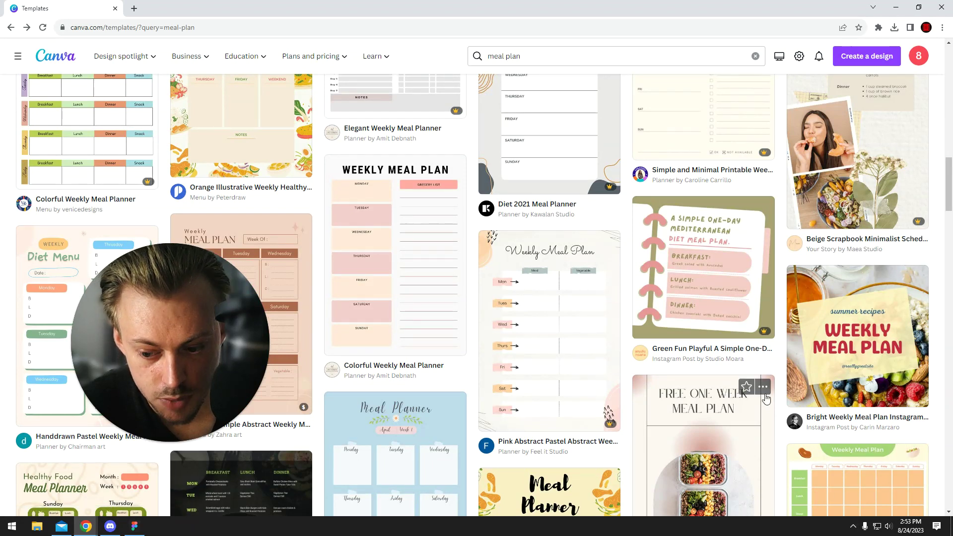
click(853, 526)
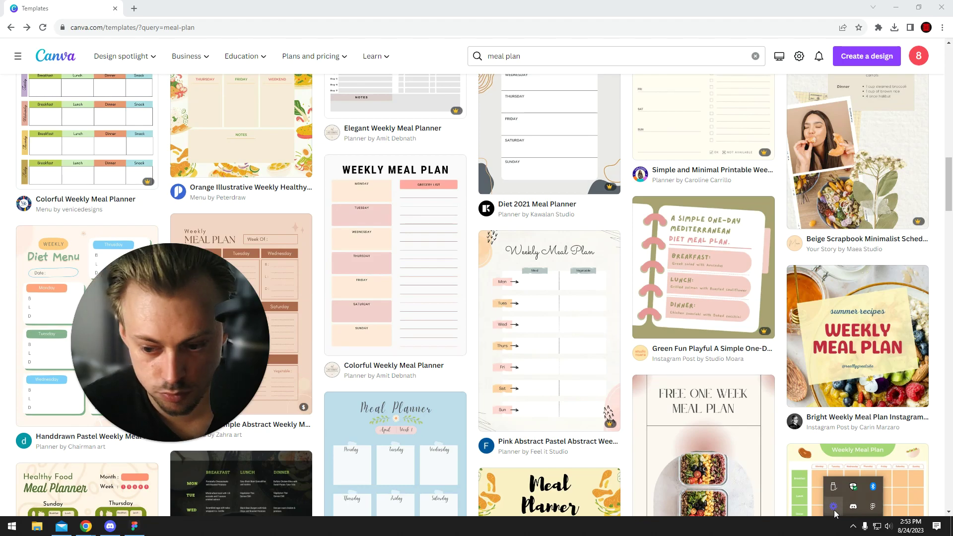